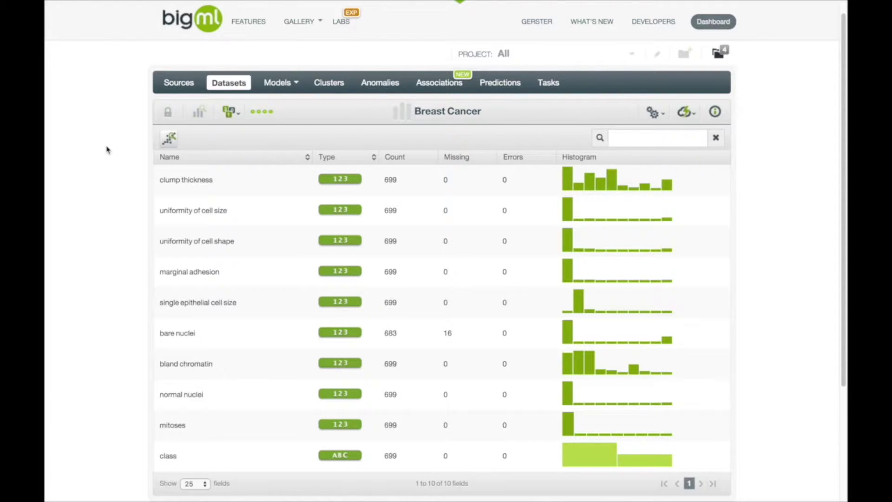
Open the 1-click actions menu on the Breast Cancer dataset (699 instances, 10 fields).
mouse_move(586, 455)
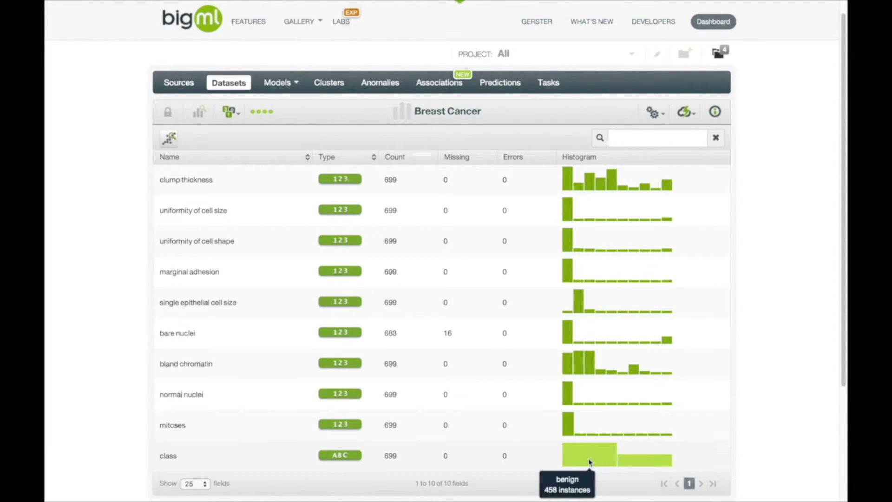
mouse_move(658, 463)
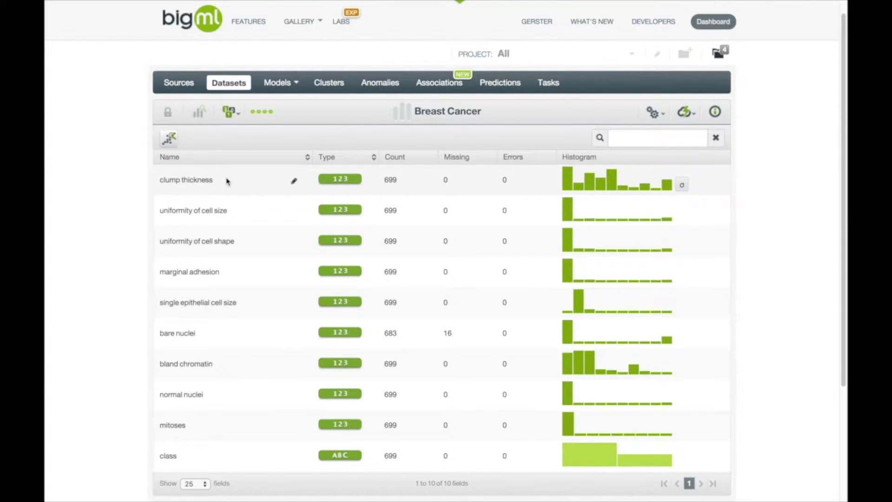
click(686, 113)
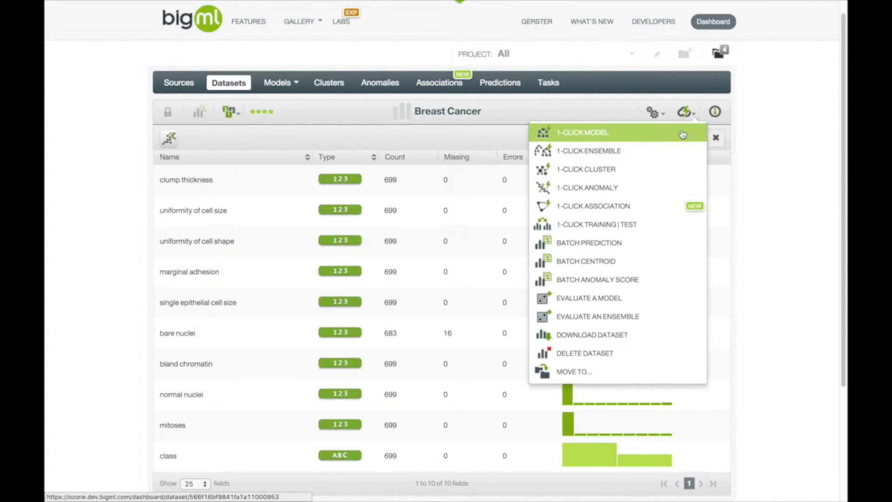
Build a 1-click decision tree model predicting class and inspect its nodes' predictions.
click(683, 134)
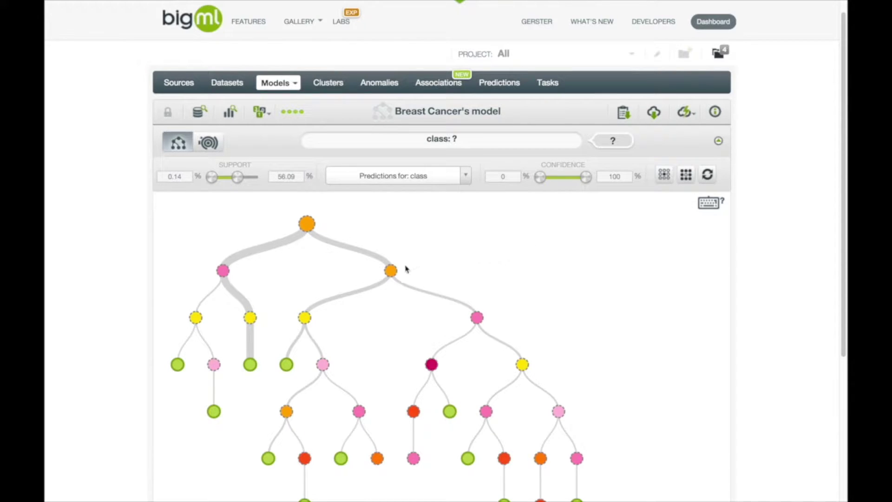
mouse_move(389, 273)
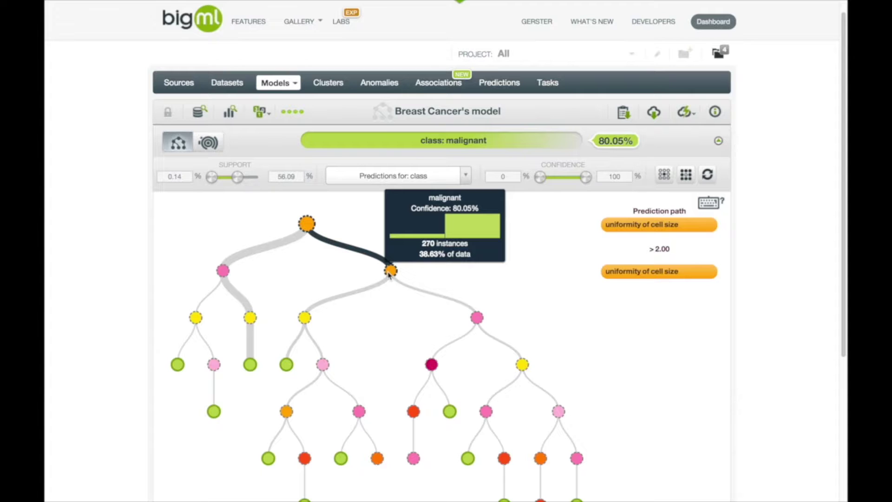
mouse_move(470, 235)
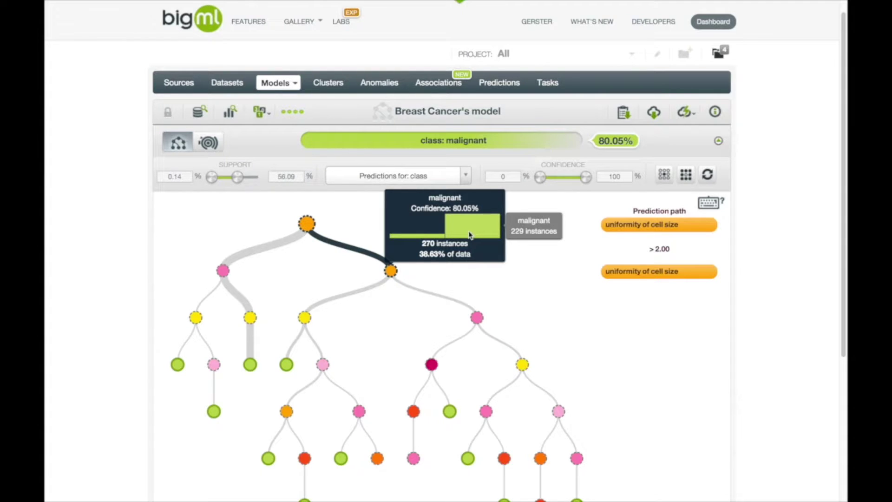
mouse_move(222, 272)
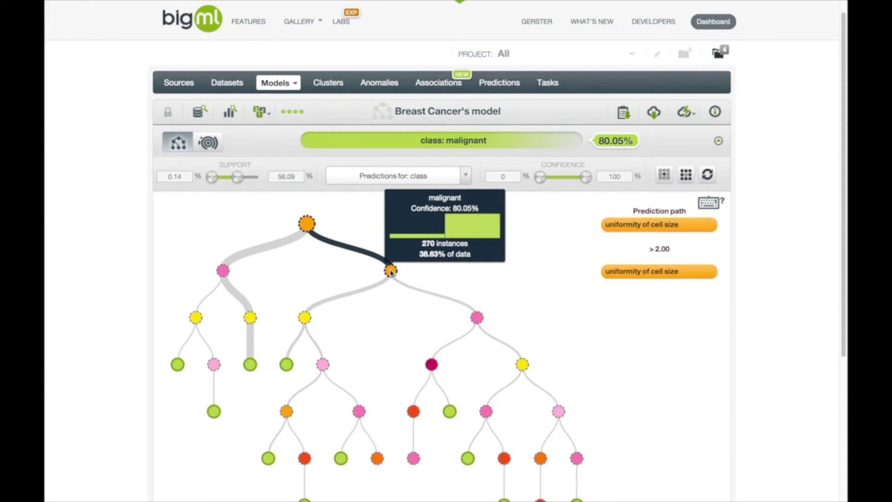
Create a 1-click association from Breast Cancer (100 rules, 19 items) and view it as a graph.
click(227, 82)
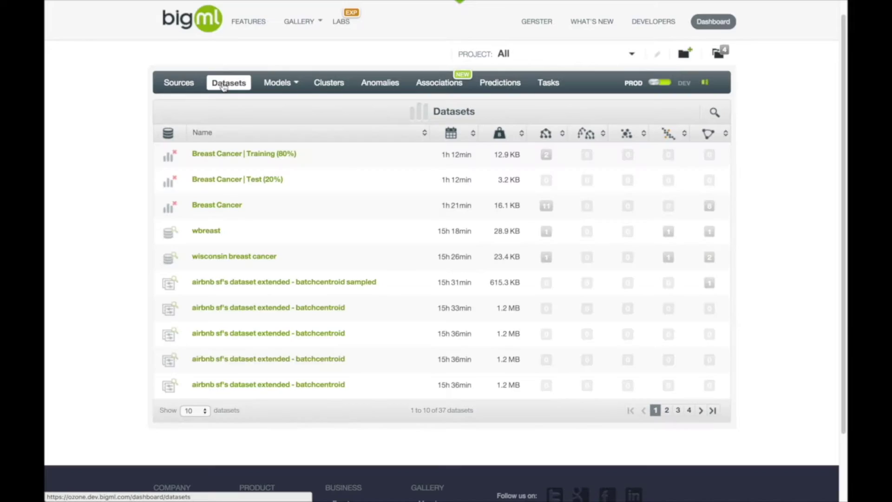
click(213, 206)
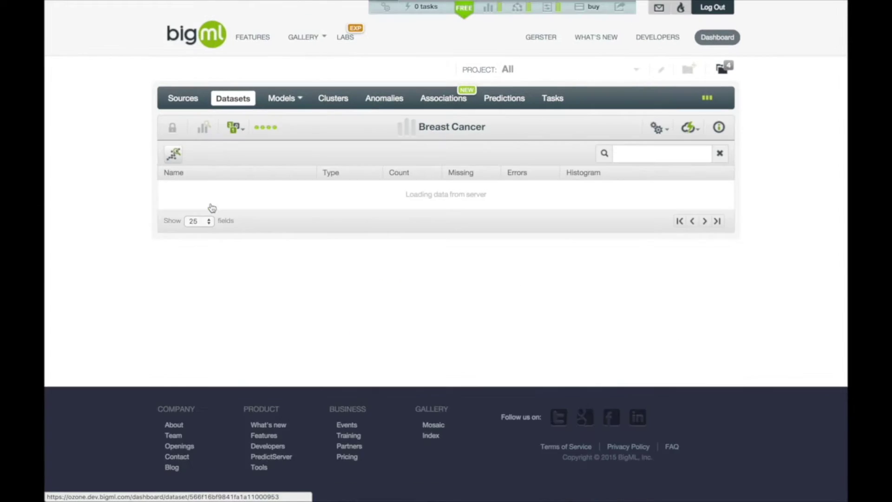
click(687, 129)
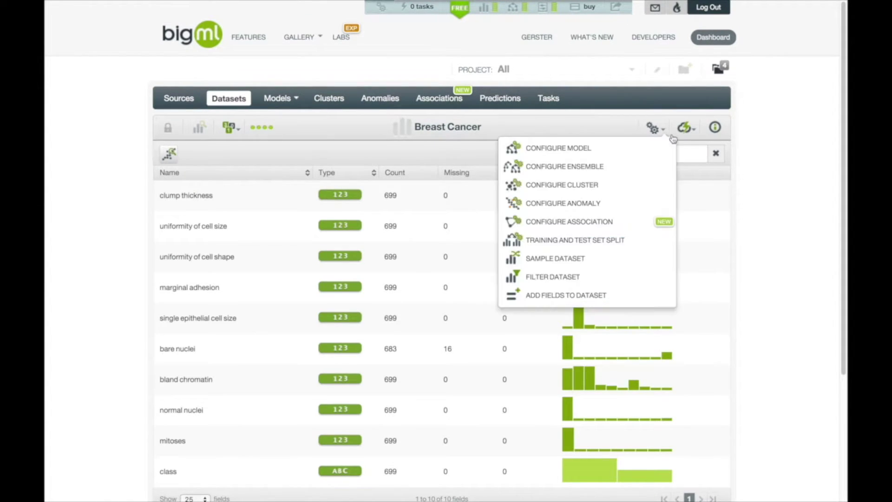
click(666, 224)
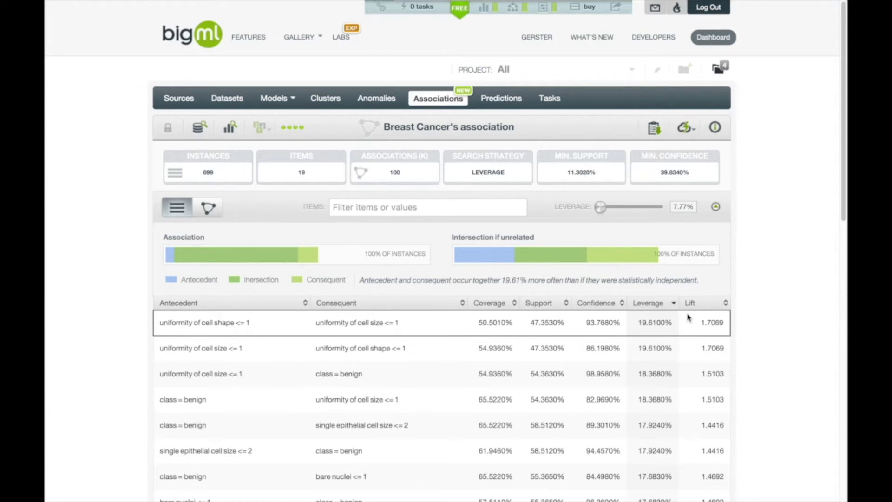
click(207, 209)
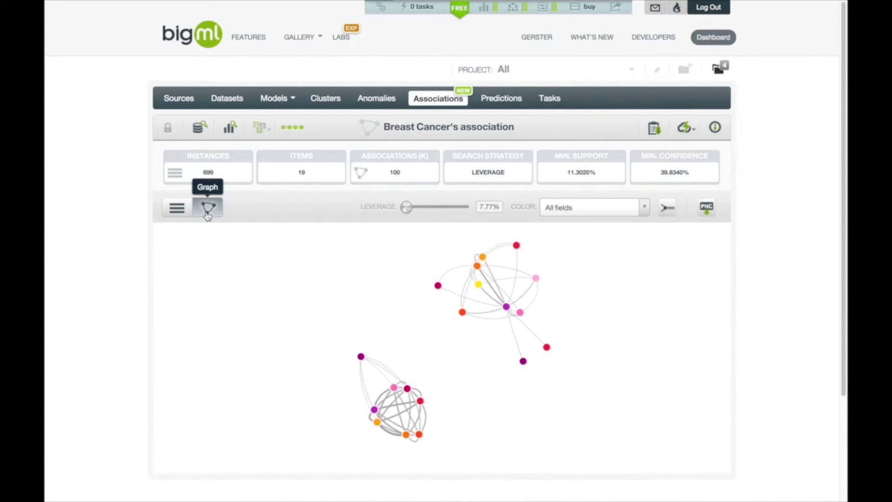
Colour the association graph nodes by the class field.
scroll(638, 269, down, 1)
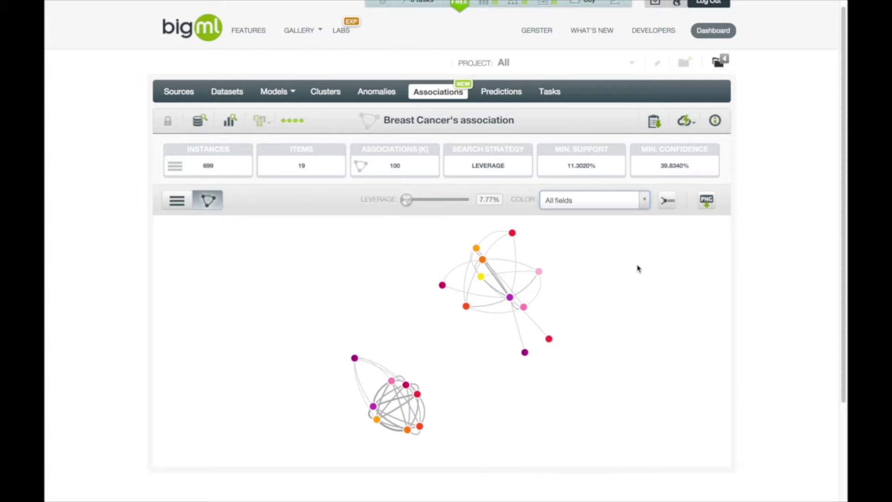
click(645, 200)
drag(642, 239, 643, 292)
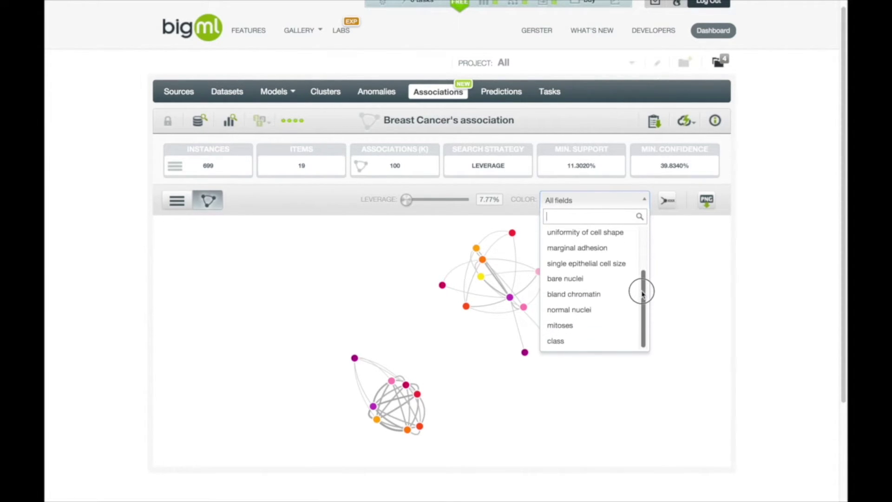
click(590, 342)
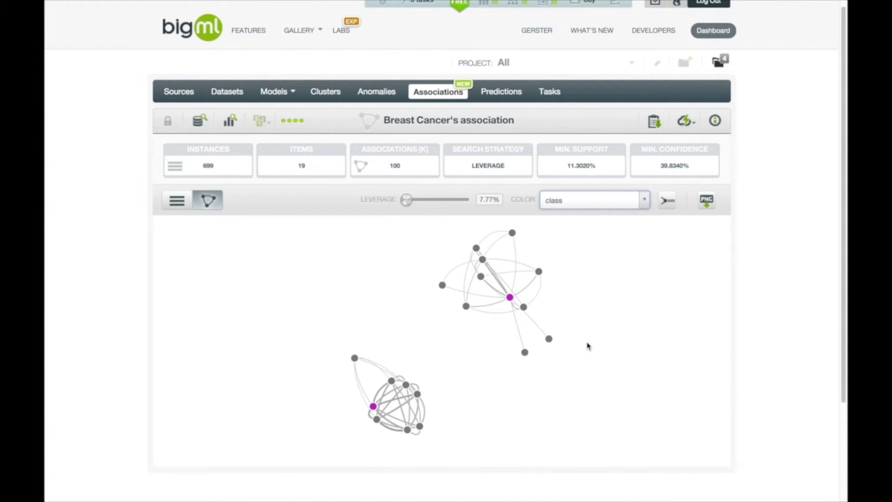
Drag the class = malignant node further left to separate the clusters.
mouse_move(509, 300)
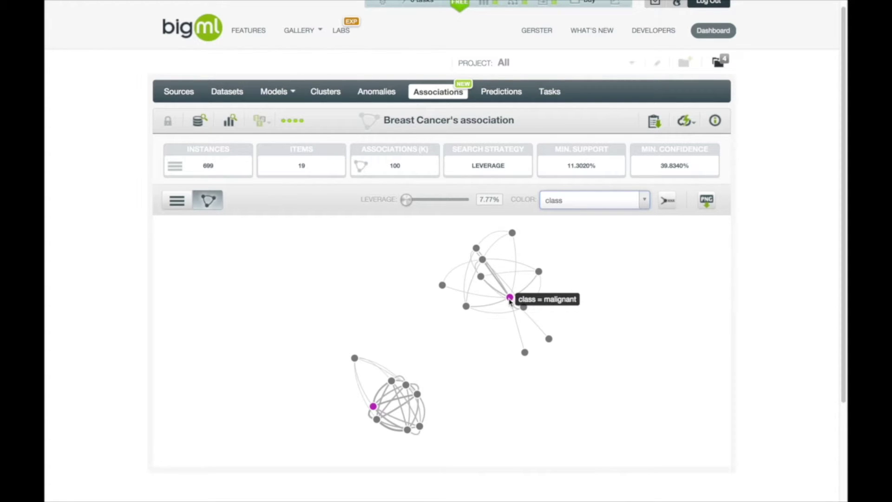
mouse_move(373, 407)
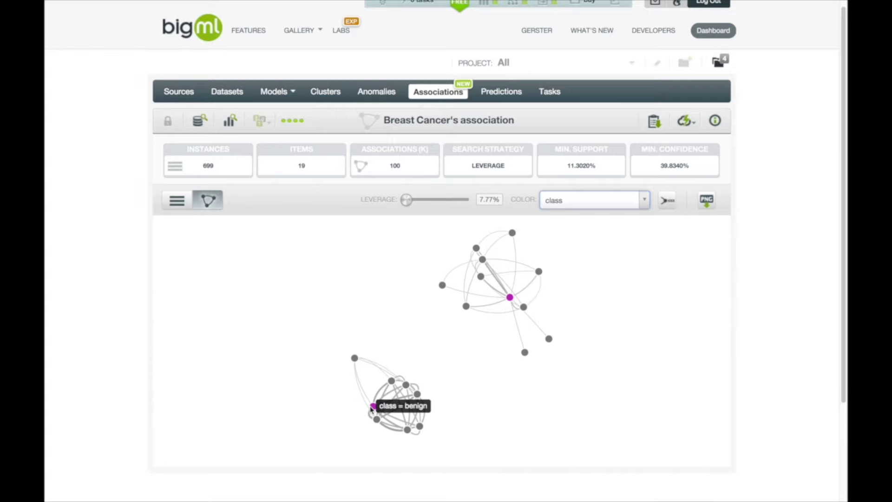
click(505, 300)
drag(505, 300, 529, 317)
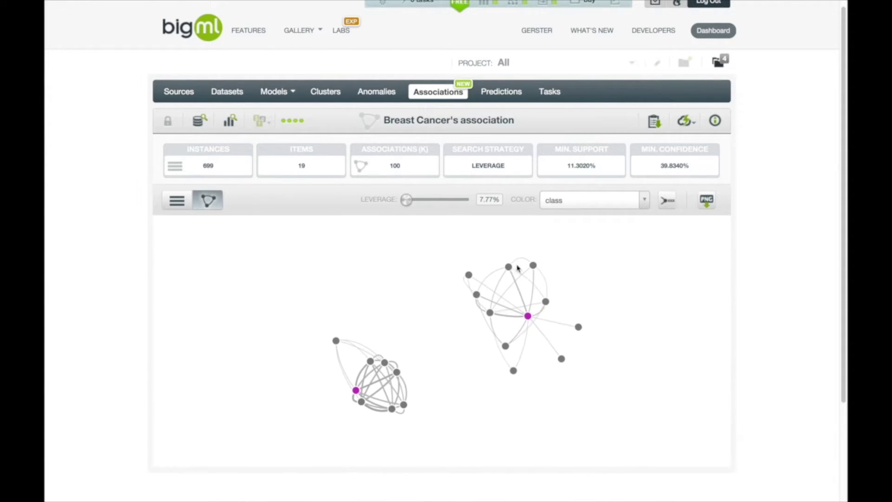
click(406, 201)
Raise the leverage filter to 10.49%, then 13.28%, and read the remaining node labels.
drag(406, 201, 435, 201)
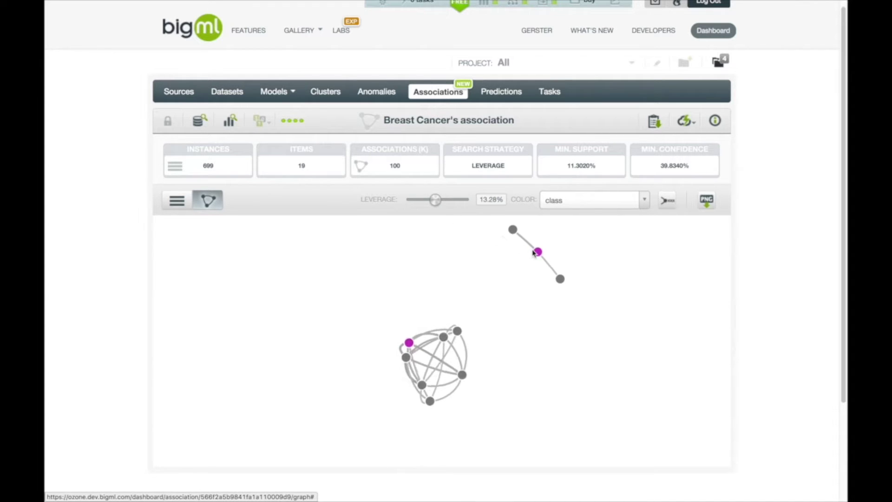
drag(535, 254, 551, 282)
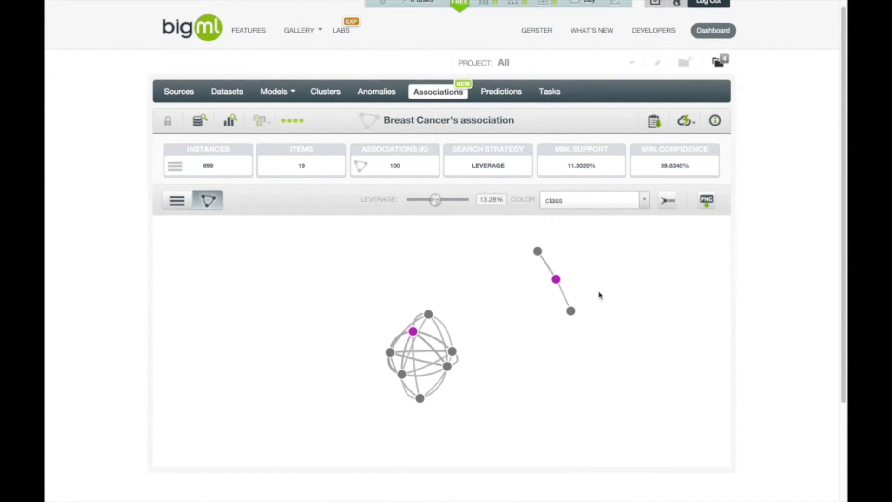
mouse_move(557, 281)
mouse_move(570, 315)
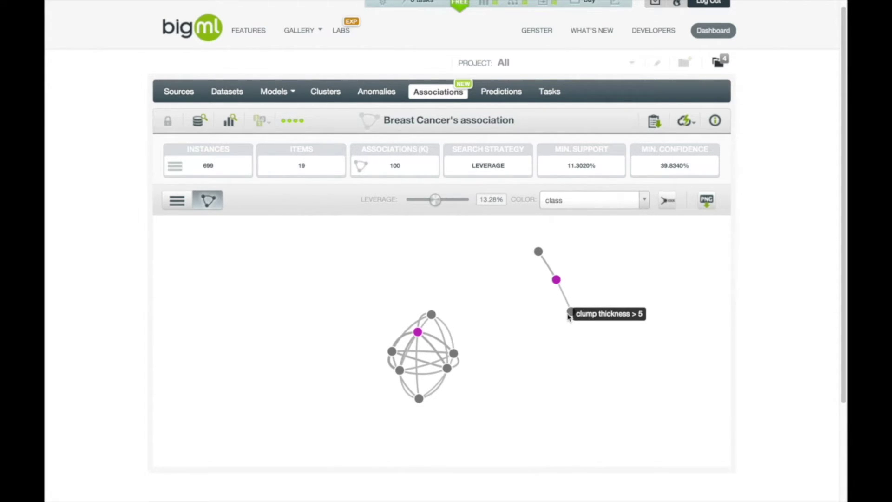
mouse_move(537, 252)
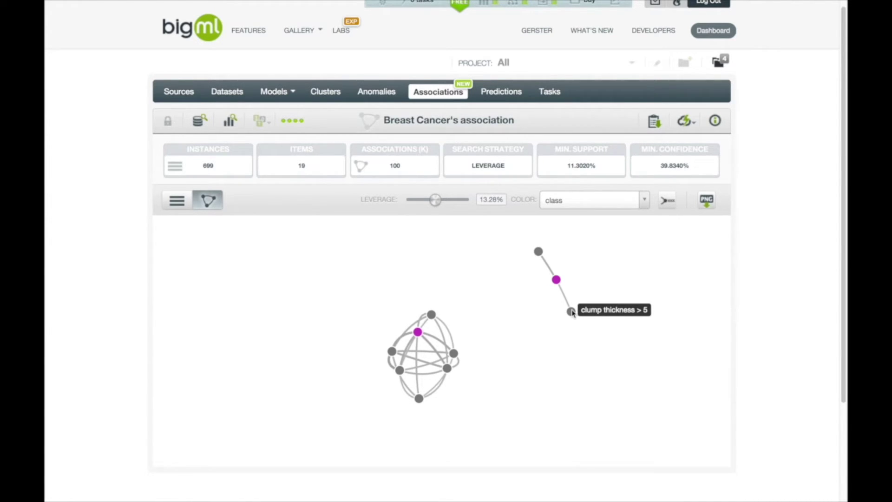
Start configuring a new model from the Breast Cancer dataset.
click(219, 92)
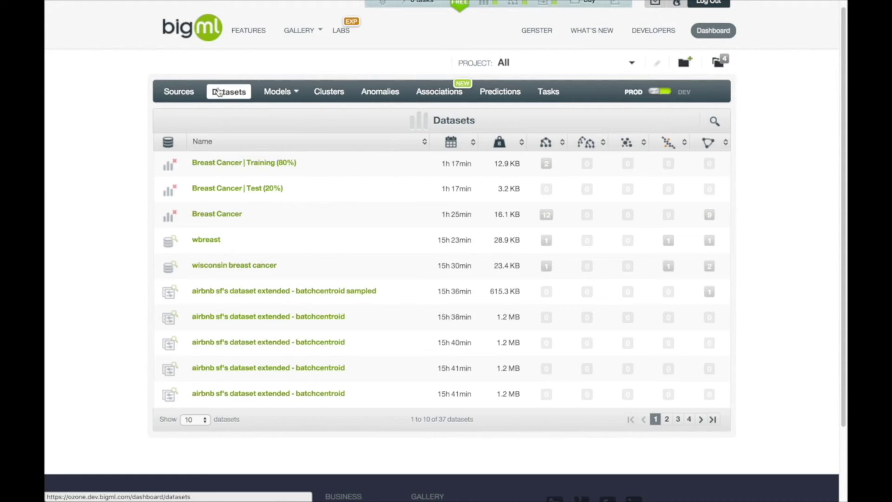
click(218, 217)
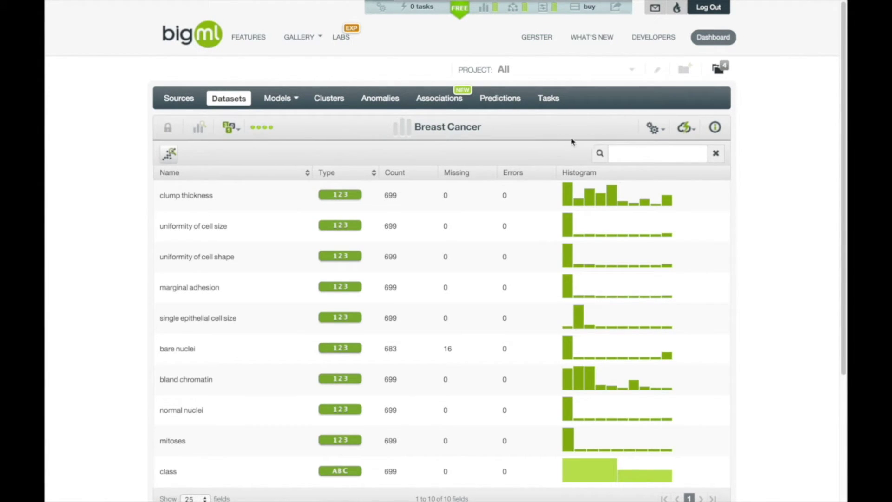
click(654, 128)
click(643, 144)
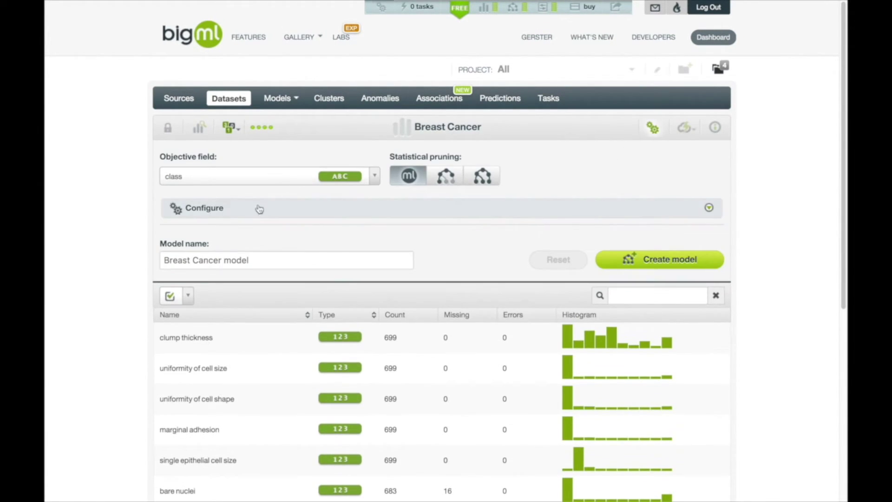
Exclude all fields except clump thickness and uniformity of cell shape, then create the model.
click(188, 296)
click(187, 329)
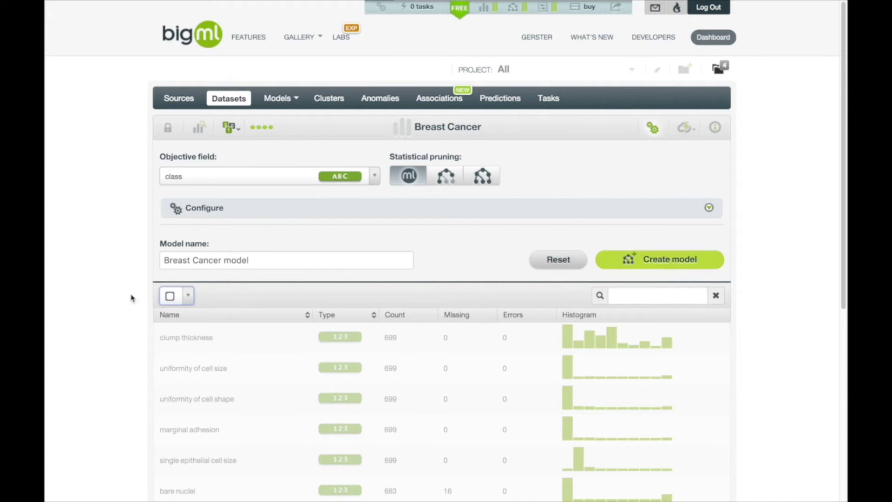
scroll(112, 283, down, 1)
scroll(111, 284, down, 1)
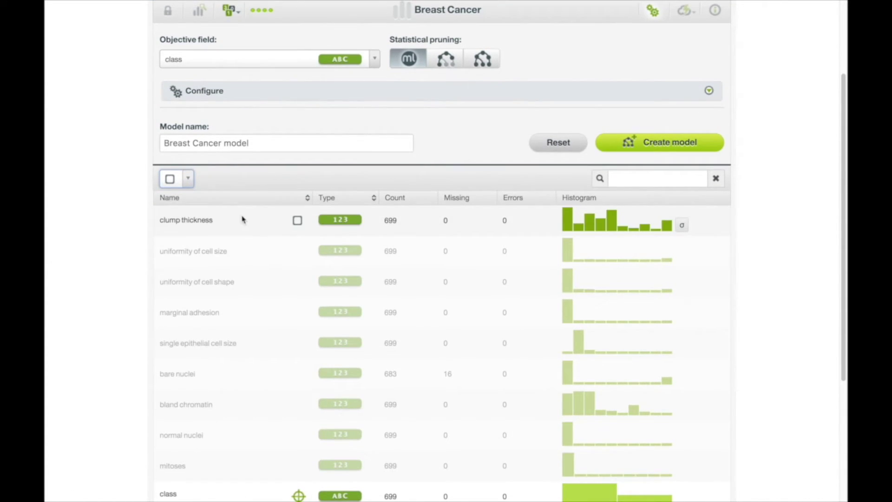
click(297, 220)
click(297, 280)
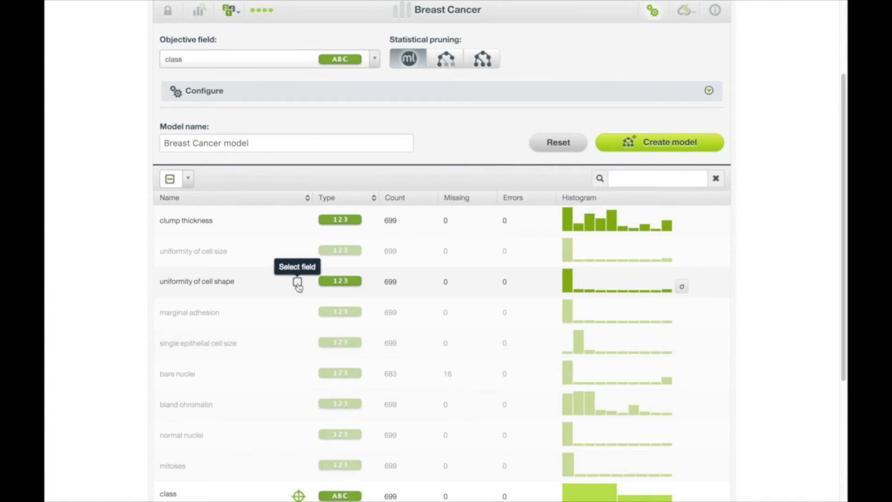
scroll(296, 281, down, 1)
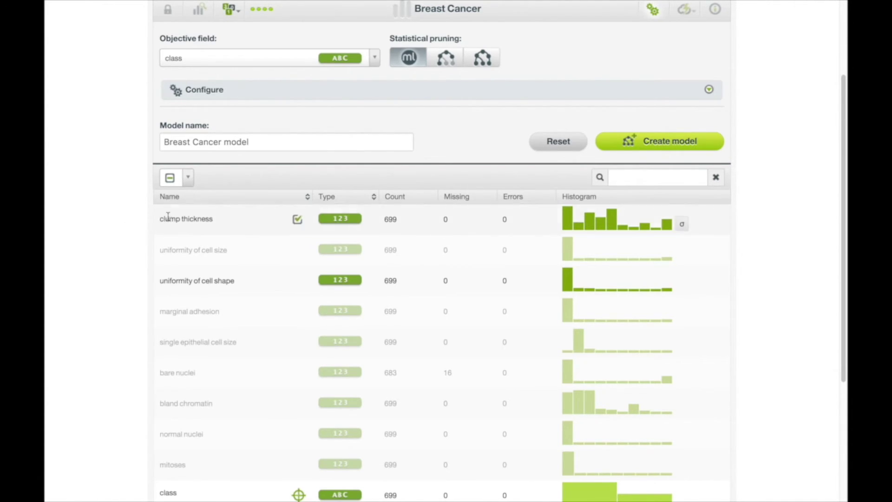
click(644, 144)
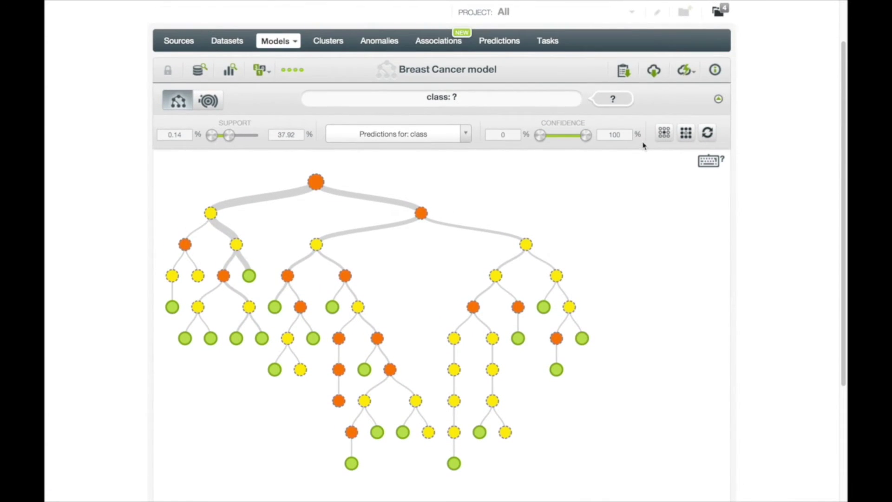
Show the two-field model as a sunburst chart, inspect its rings, then list the associations.
click(207, 102)
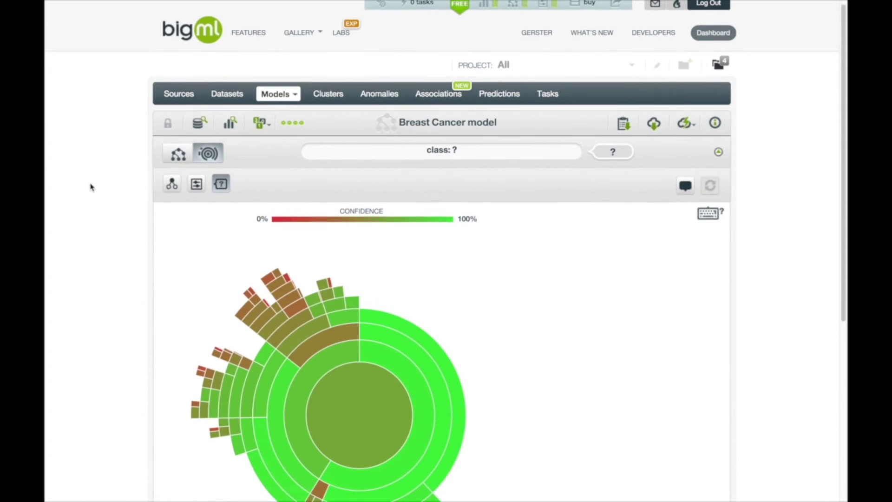
scroll(90, 186, down, 1)
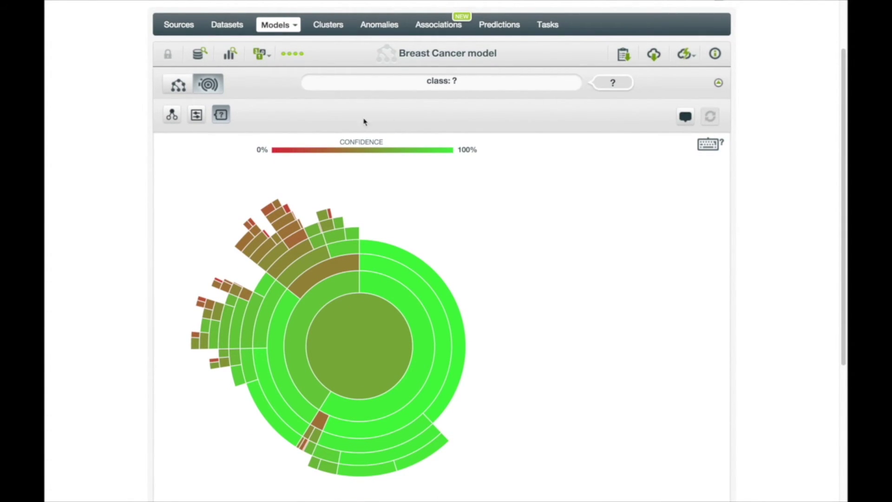
mouse_move(403, 298)
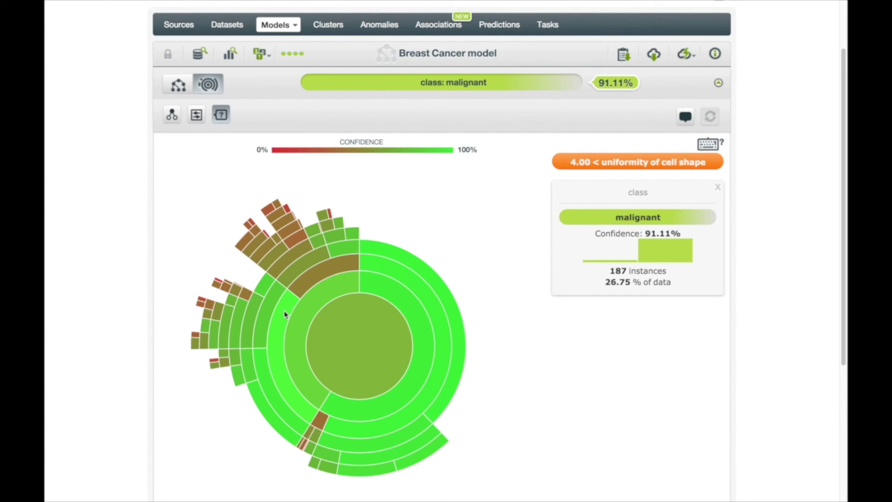
click(431, 27)
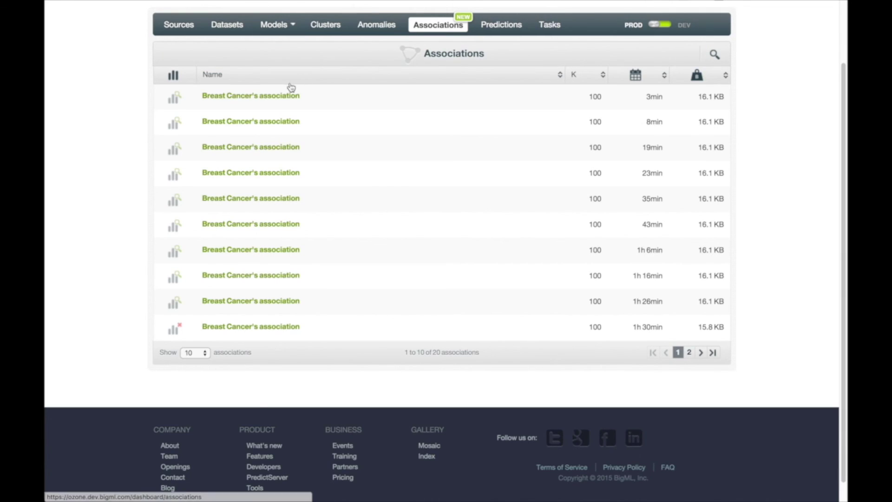
Open the top Breast Cancer's association as a graph and set leverage to 12.46%.
click(280, 97)
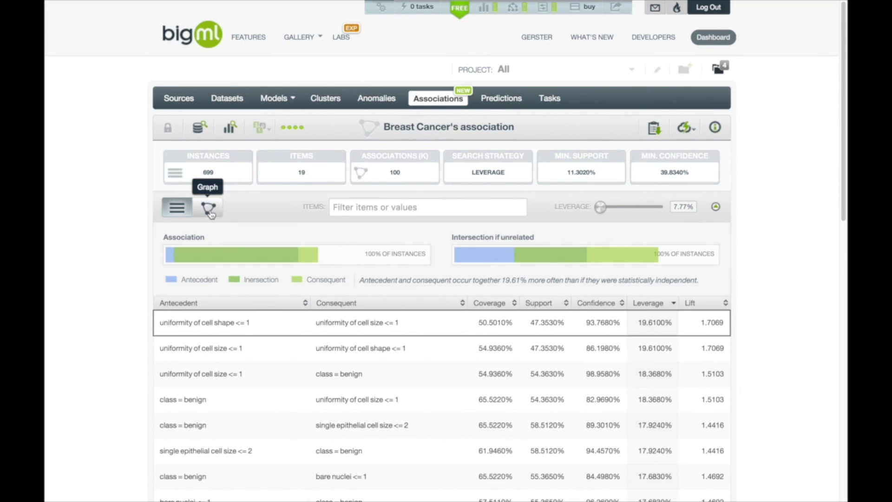
click(208, 207)
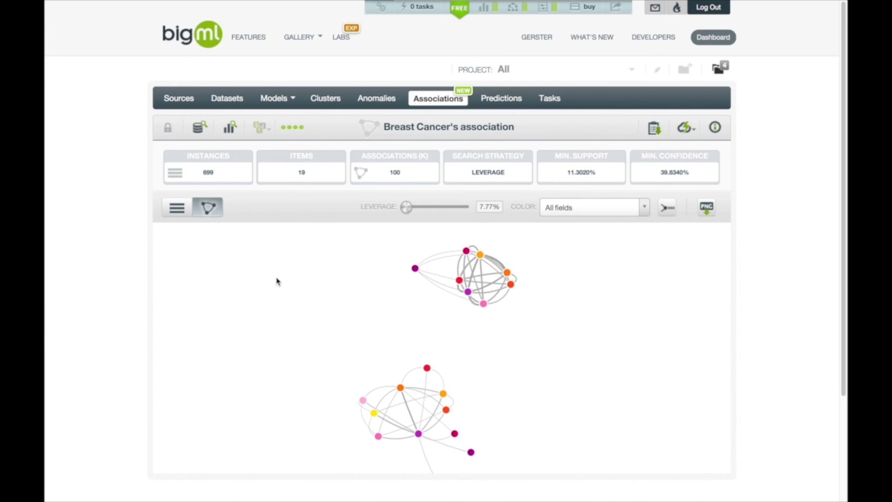
drag(407, 207, 435, 212)
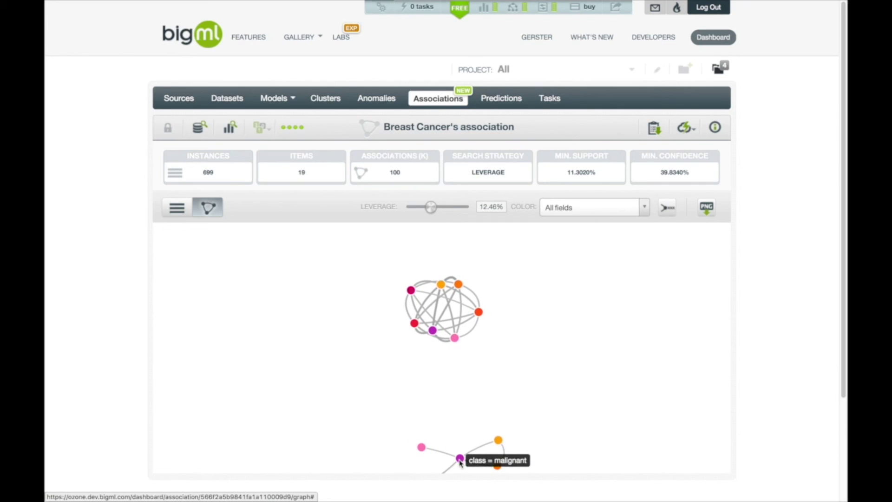